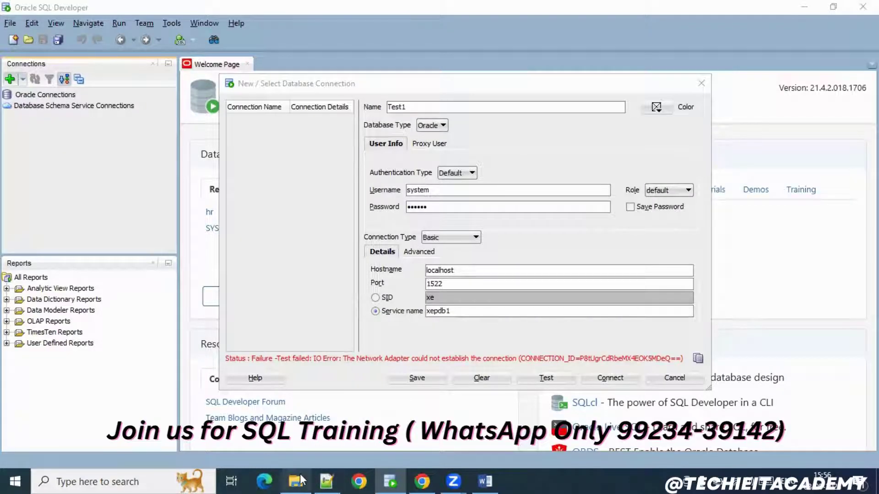
Step: Glance at the Explorer admin folder window, then return to SQL Developer's Test1 connection
click(297, 480)
click(296, 481)
Step: Browse from Local Disk (C:) into App\Kumhar\product\21c
click(297, 480)
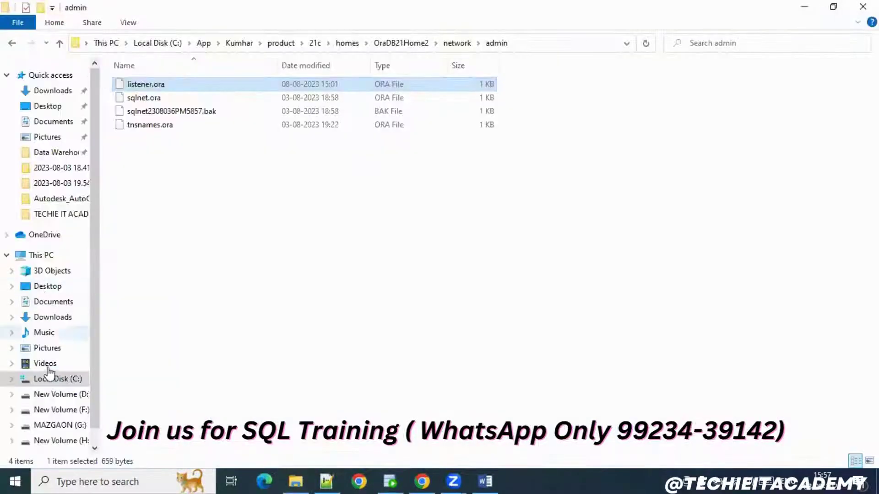
click(57, 380)
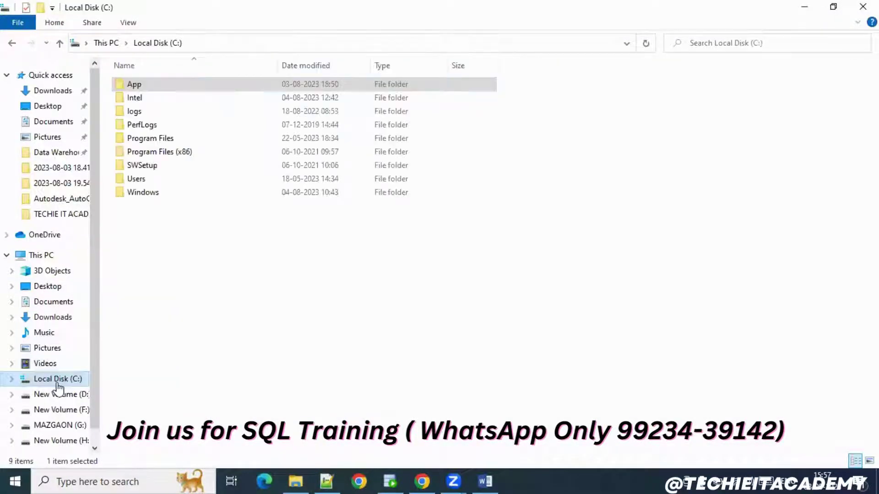
double_click(138, 84)
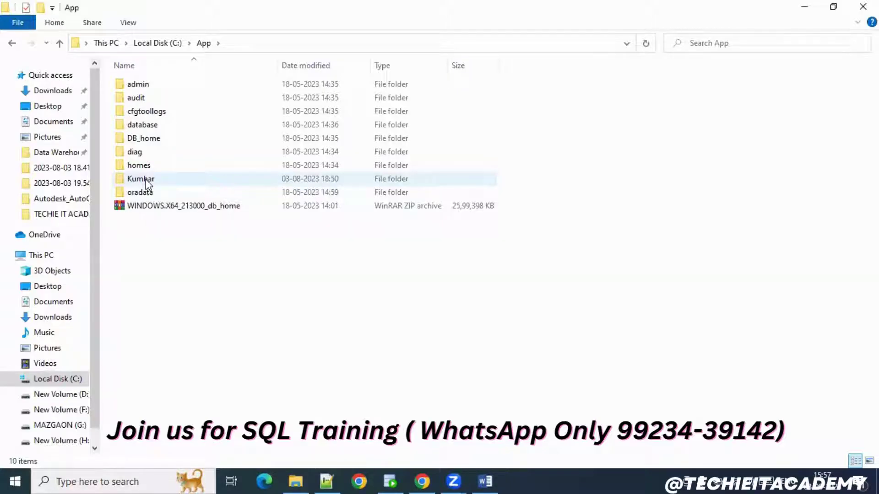
mouse_move(146, 181)
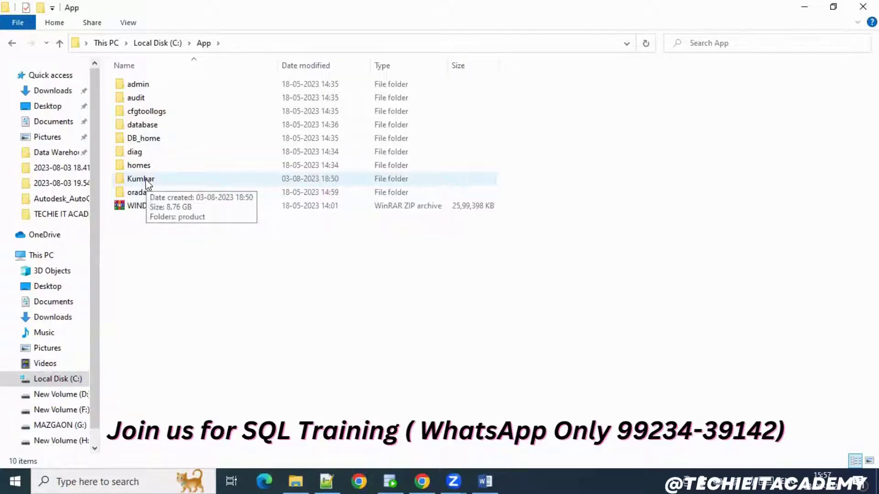
double_click(145, 181)
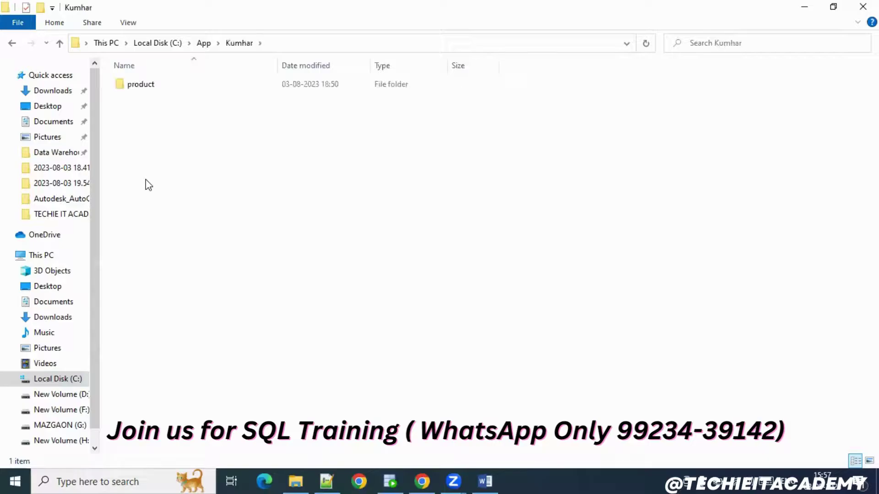
double_click(141, 89)
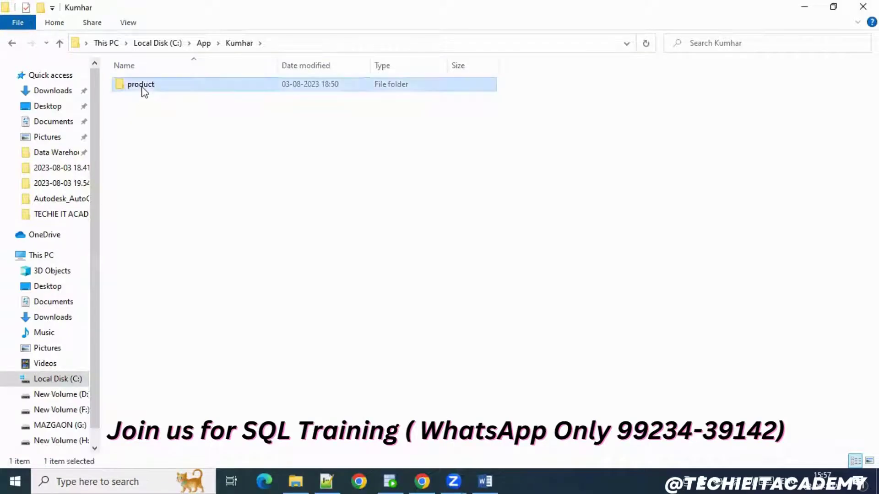
double_click(133, 86)
Step: Continue into homes\OraDB21Home2\network\admin and select listener.ora
mouse_move(152, 168)
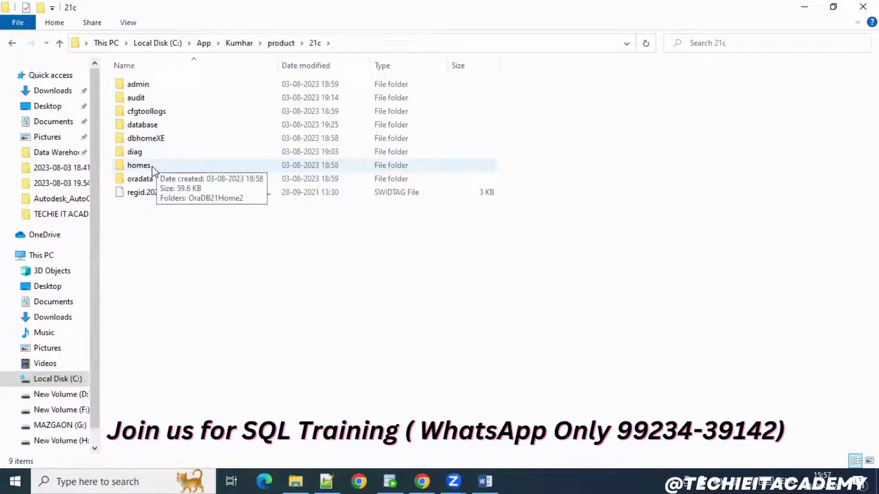
double_click(152, 166)
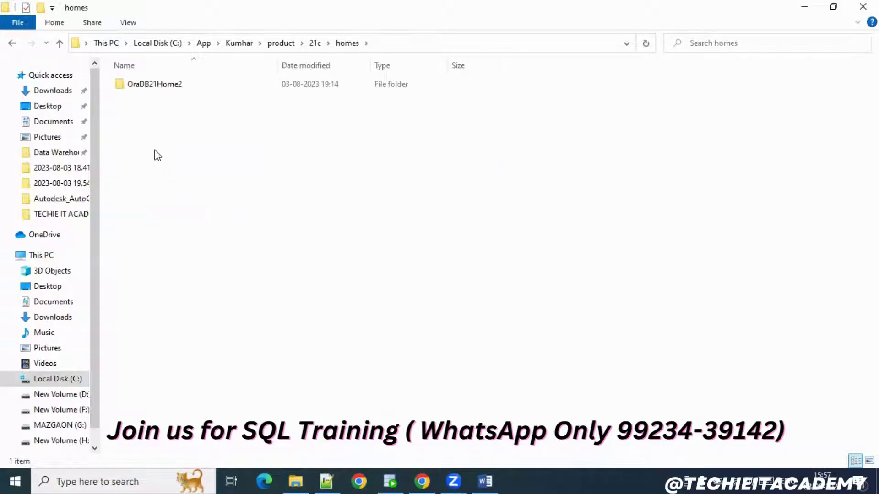
double_click(164, 89)
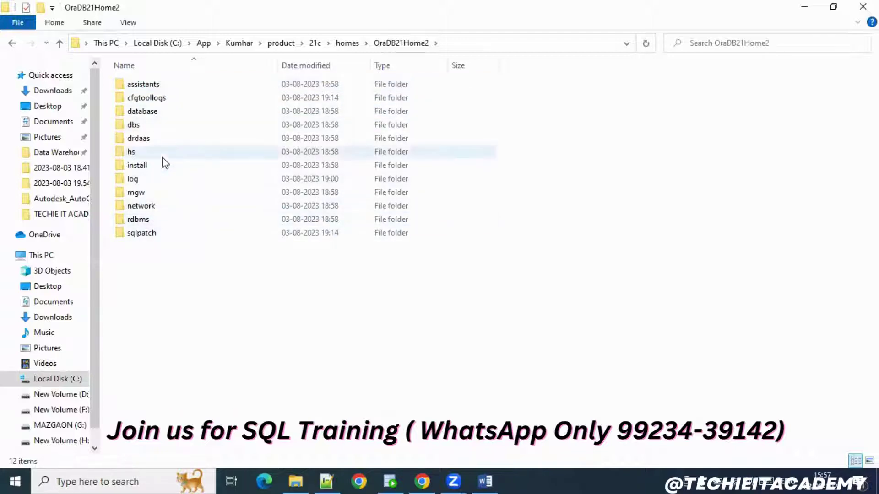
click(149, 209)
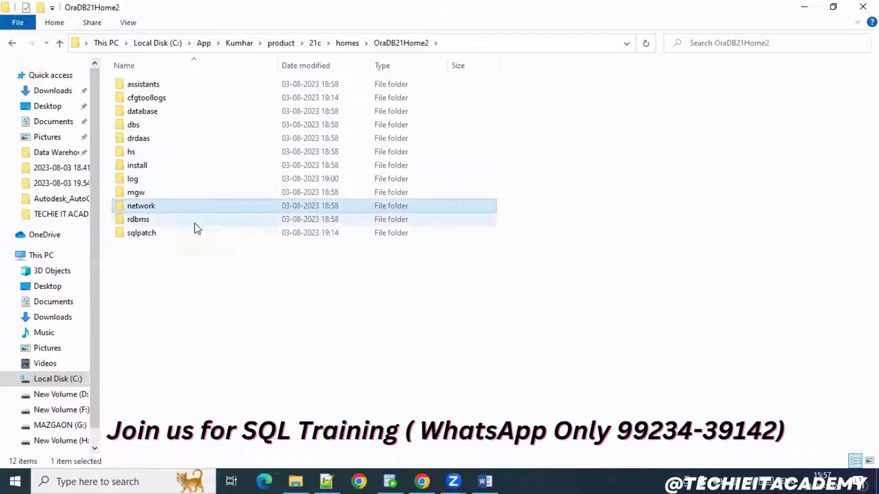
double_click(143, 207)
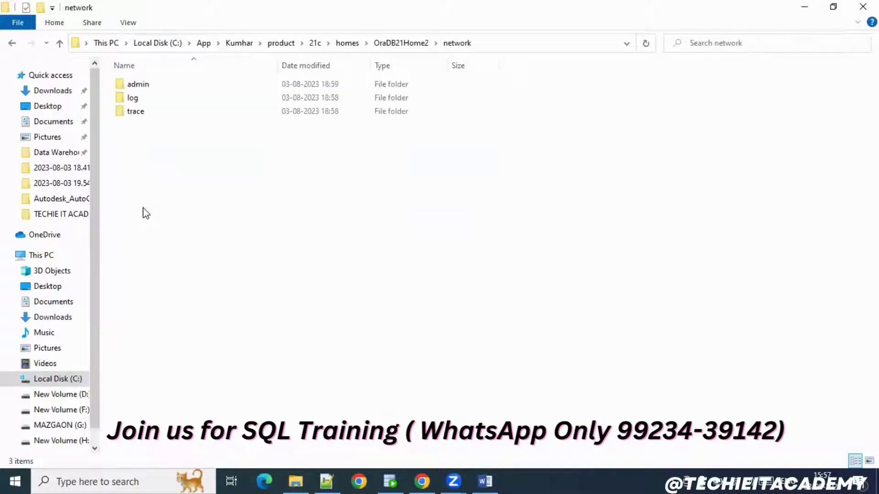
click(137, 88)
double_click(137, 87)
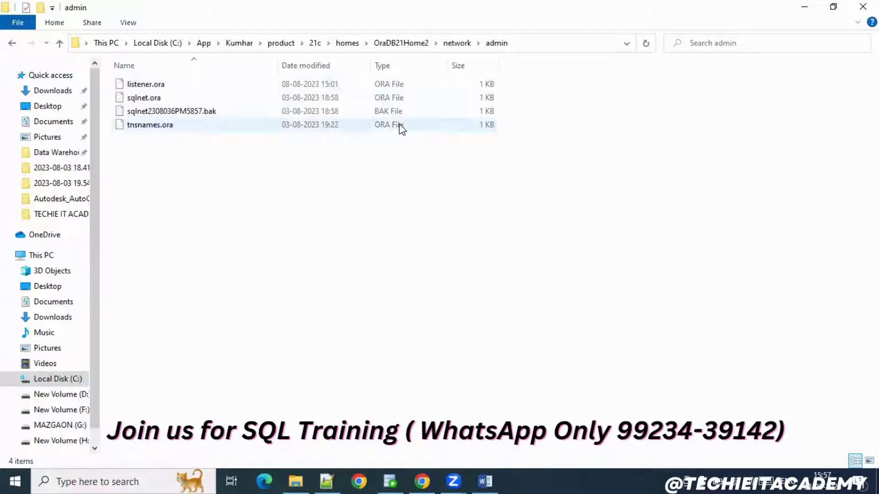
click(148, 87)
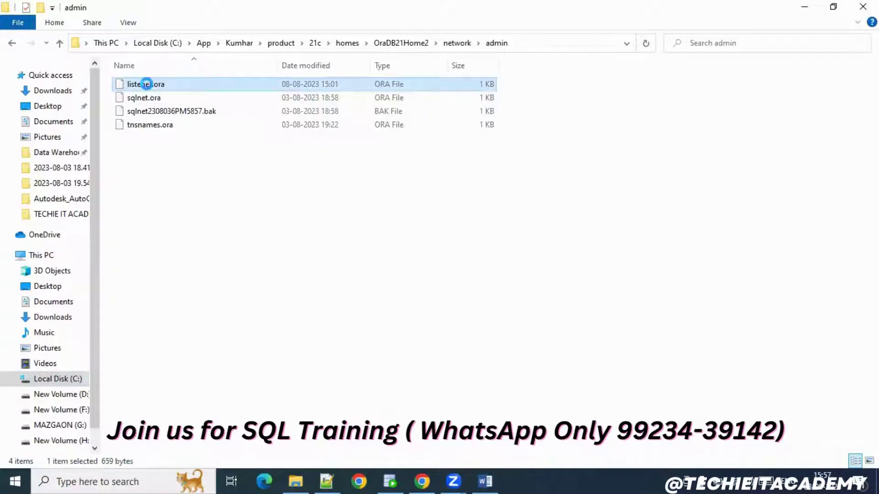
Step: Open listener.ora in Notepad++ and review the listener configuration
right_click(151, 85)
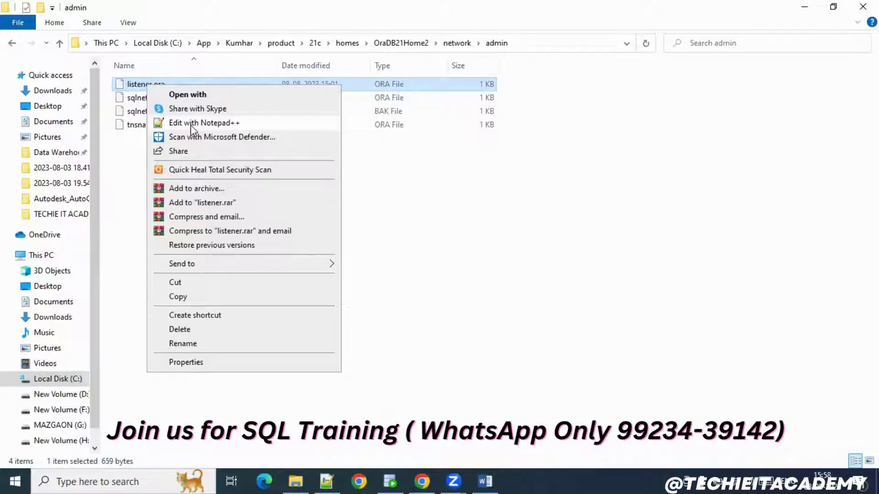
click(190, 122)
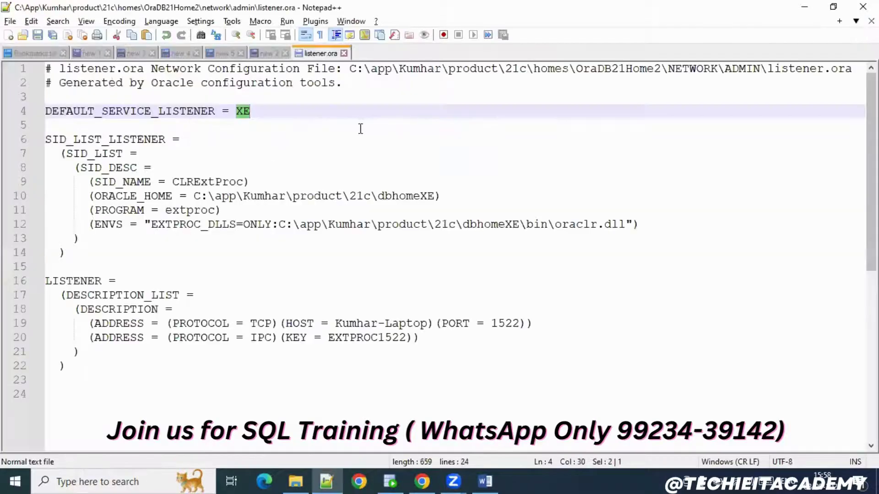
click(269, 128)
drag(128, 85, 419, 338)
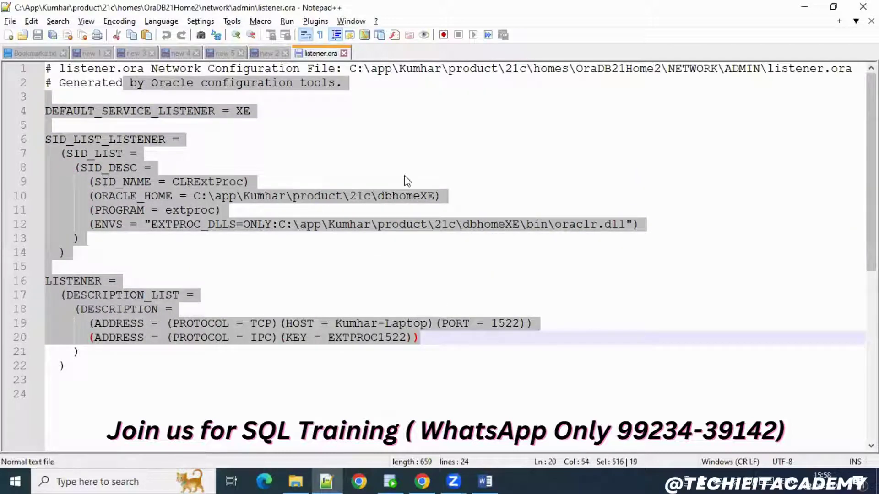
Step: Select the listener host name Kumhar-Laptop on line 19
click(390, 323)
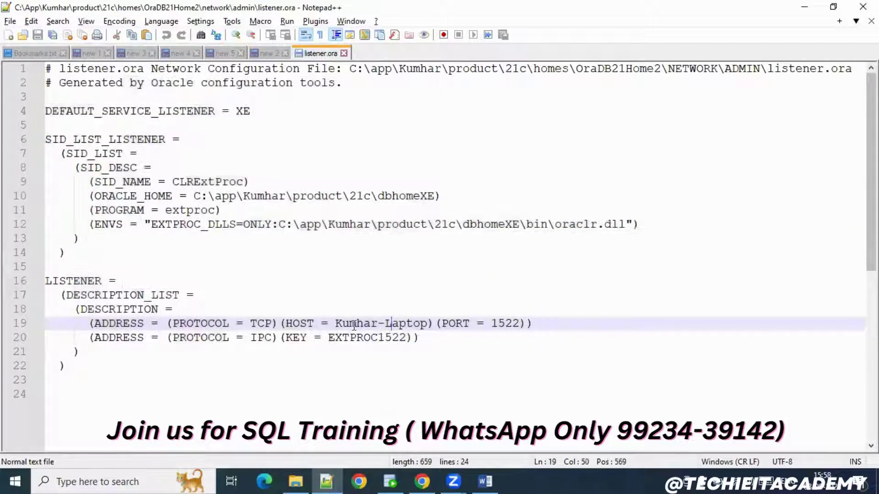
double_click(297, 324)
click(326, 361)
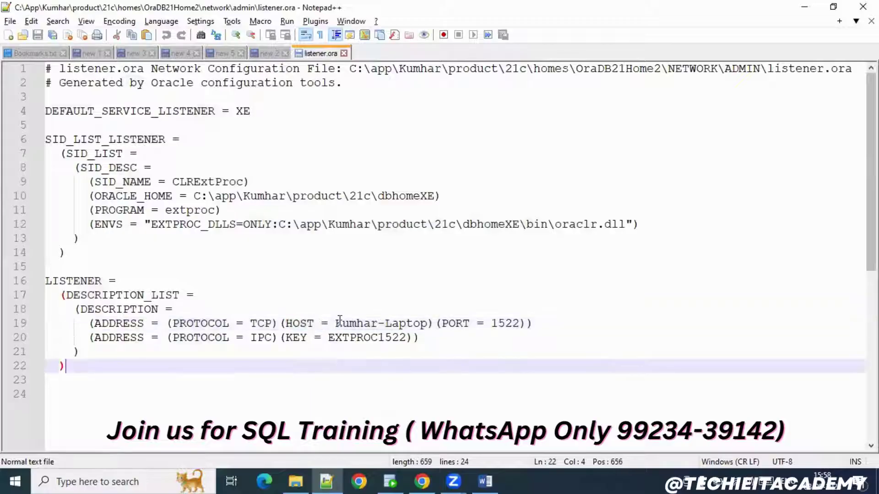
drag(336, 323, 428, 323)
key(ctrl+c)
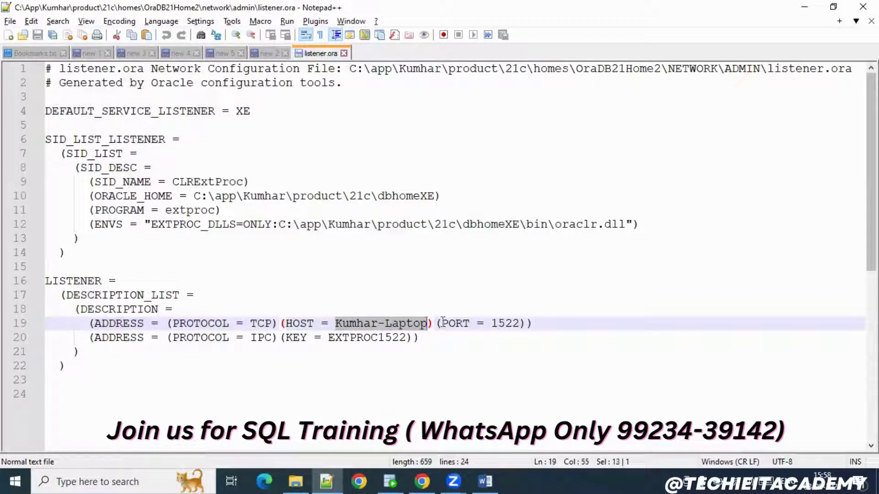
click(394, 476)
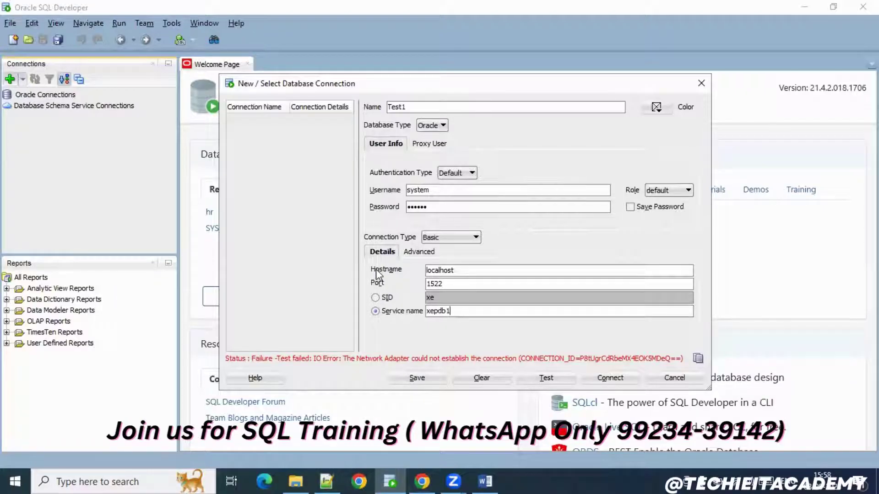
Step: Set the Test1 hostname to Kumhar-Laptop and confirm port 1522 matches listener.ora
double_click(442, 269)
key(ctrl+v)
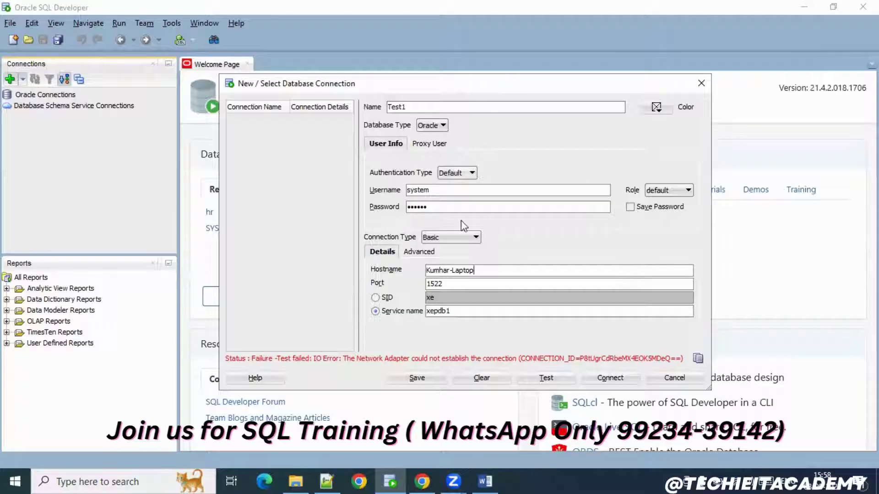
click(330, 479)
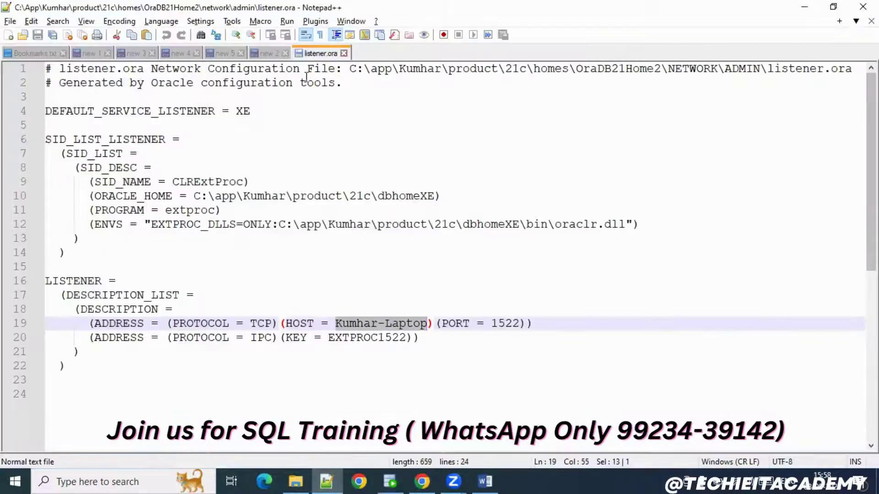
click(511, 355)
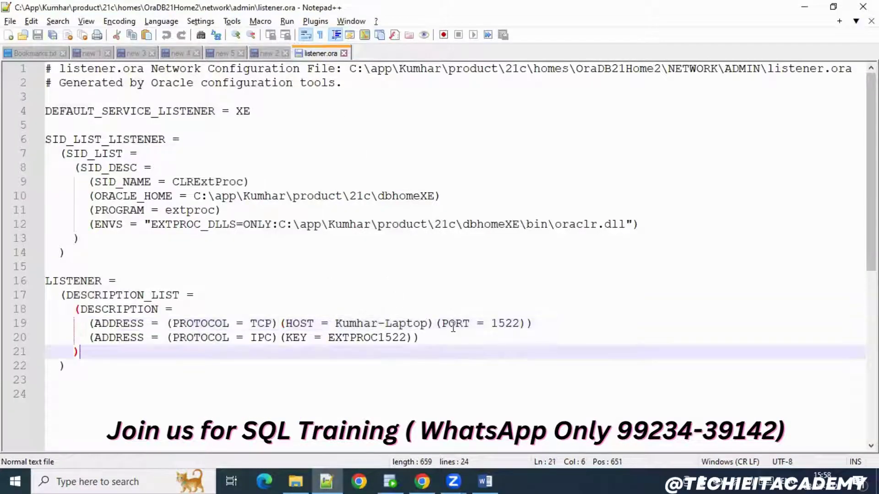
click(505, 324)
double_click(505, 324)
click(394, 480)
drag(444, 283, 409, 287)
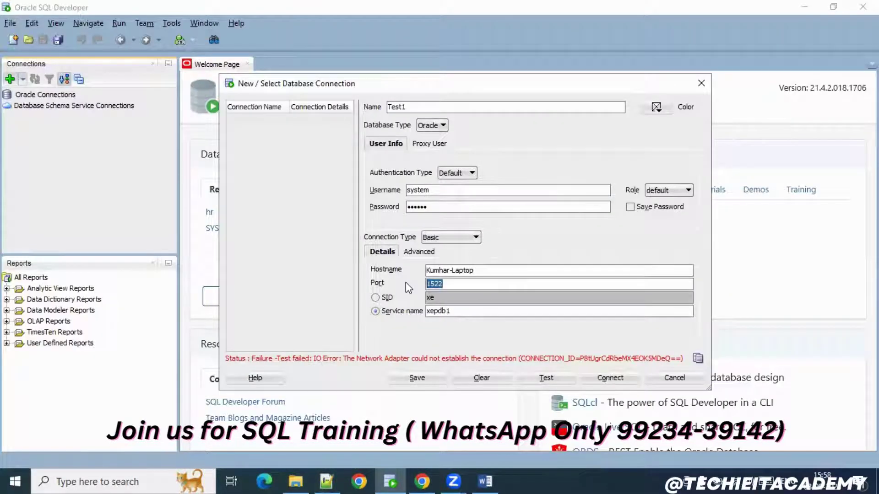
Step: Replace service name xepdb1 with XE, taken from listener.ora line 4
click(326, 481)
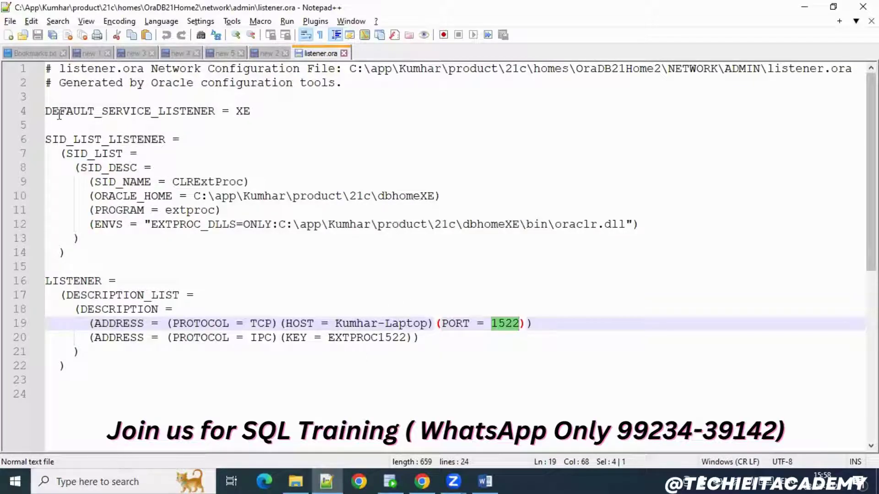
double_click(243, 112)
key(ctrl+c)
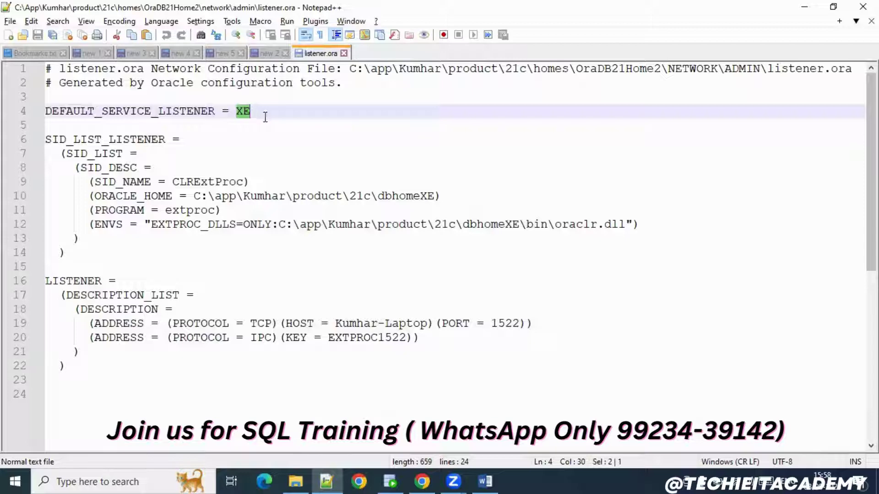
click(390, 482)
click(375, 310)
drag(452, 311, 409, 313)
key(ctrl+v)
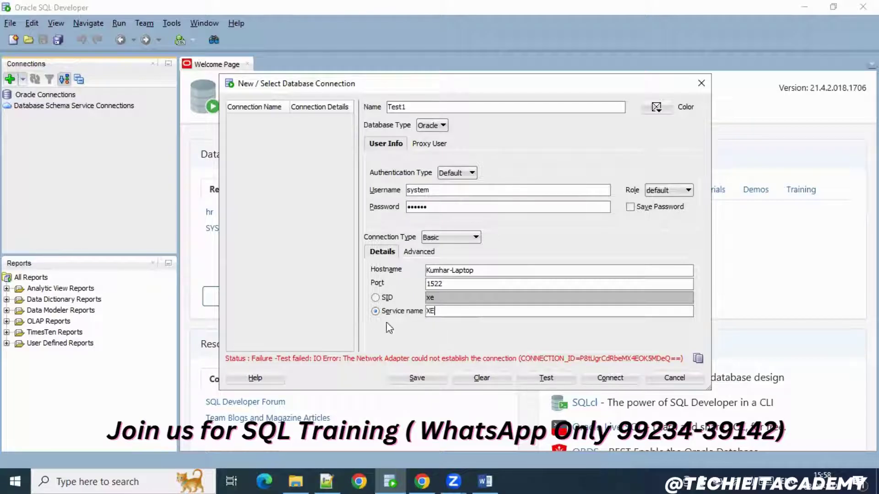
Step: Test the Test1 connection, which now reports Status: Success
click(547, 380)
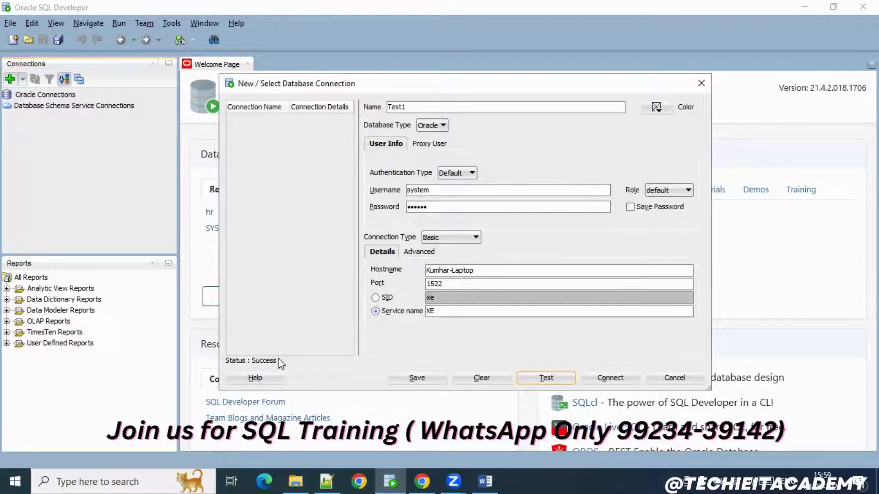
key(super+r)
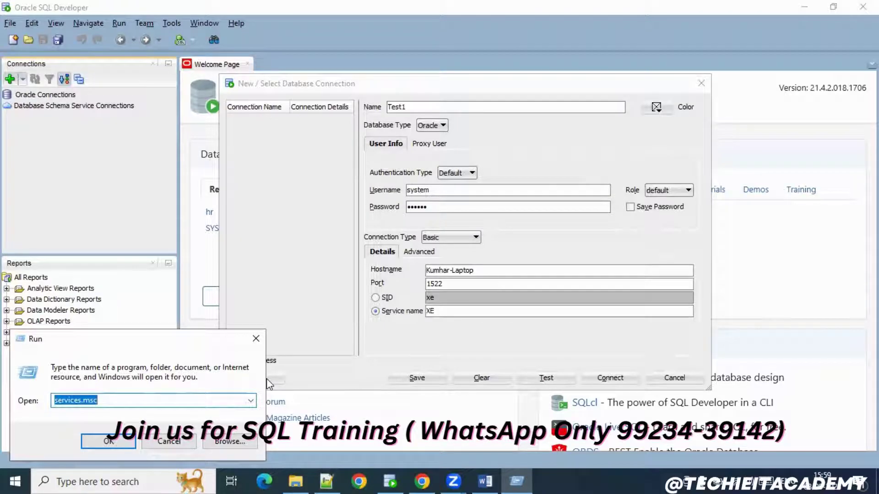
Step: Launch cmd from the Run dialog to open a Command Prompt window
text(cmd)
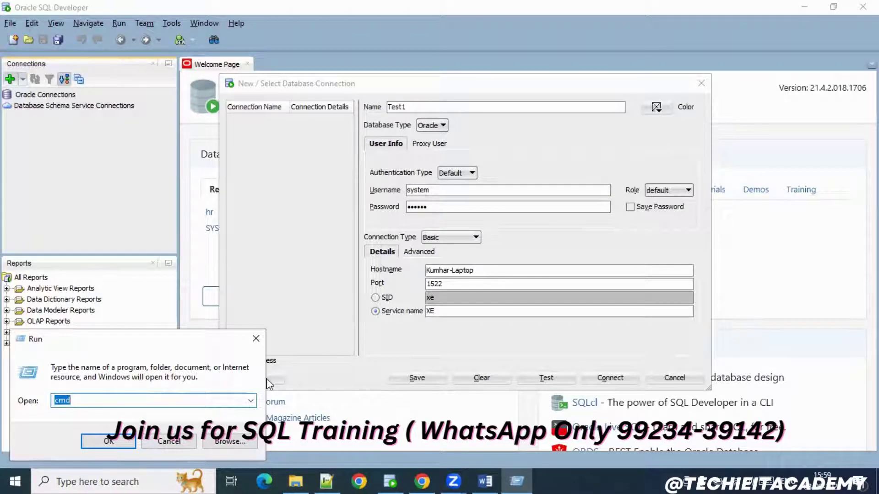
text(cmd)
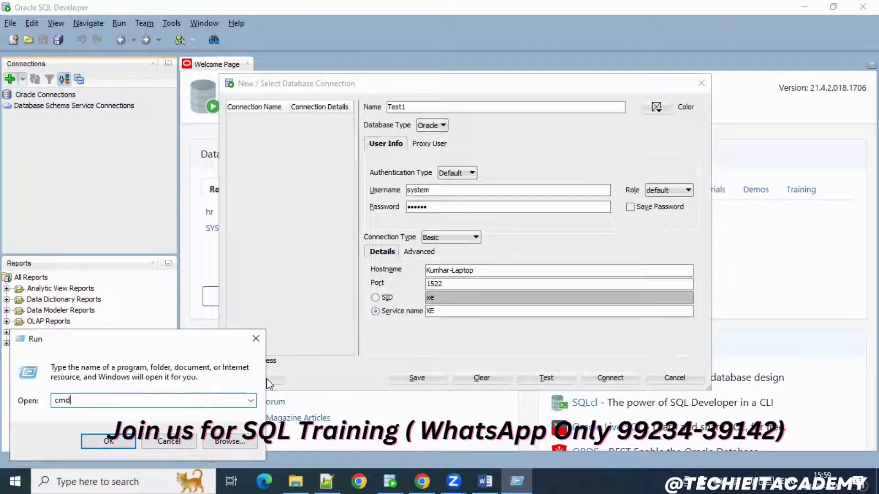
key(Return)
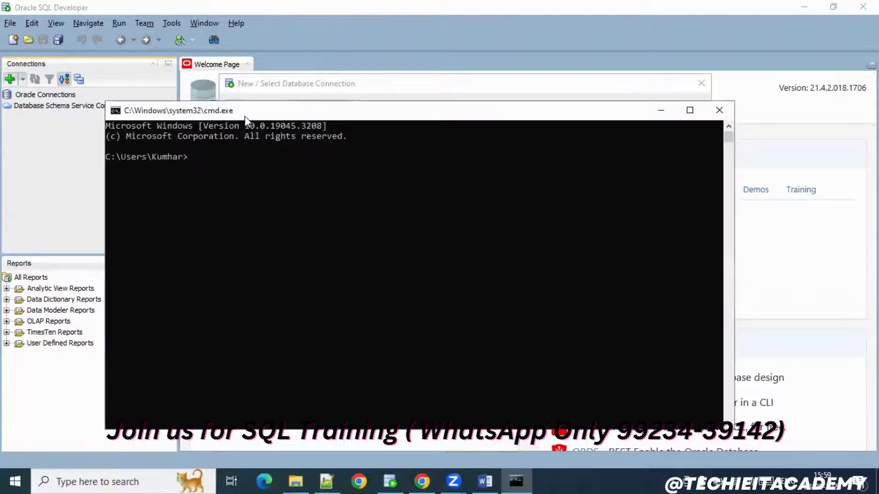
drag(249, 113, 286, 120)
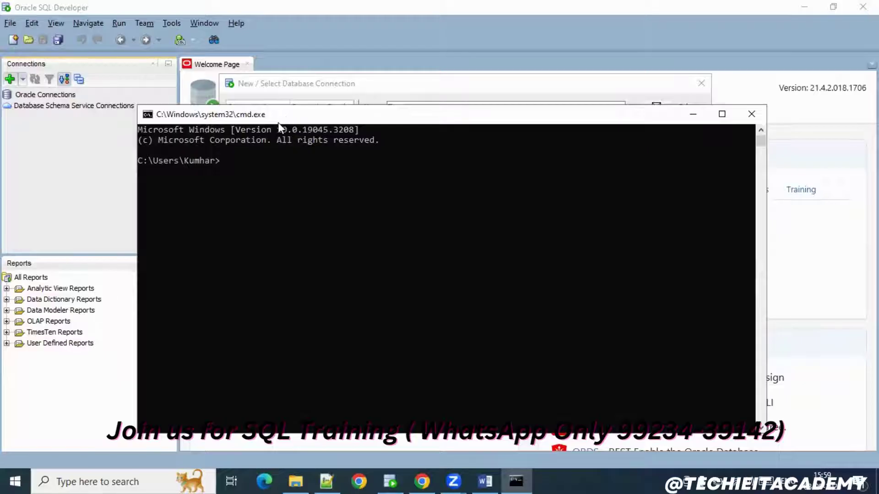
Step: Copy 'lsnrctl start' from line 10 of the 'new 2' notes in Notepad++
click(337, 476)
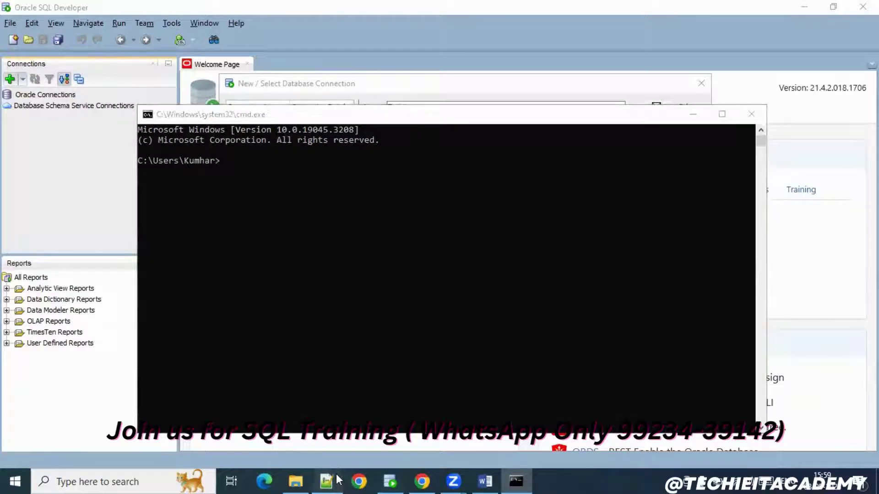
click(267, 54)
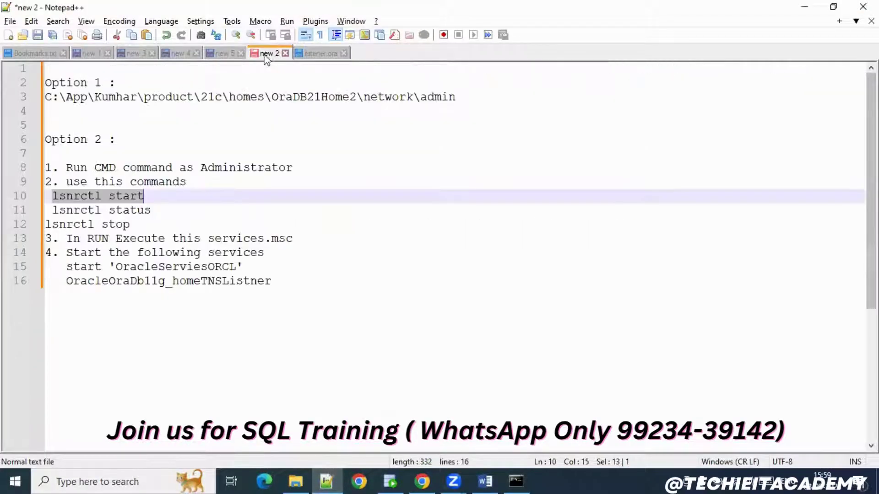
click(129, 183)
click(66, 168)
shift+click(288, 168)
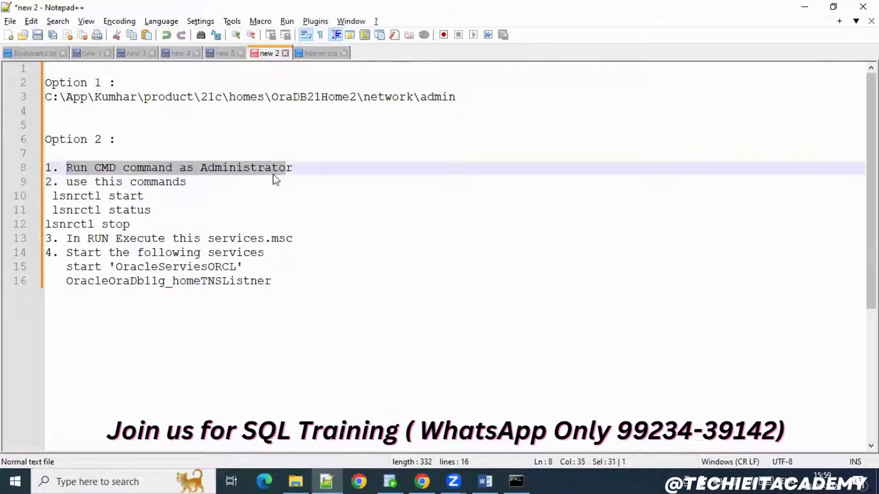
click(211, 198)
drag(149, 196, 51, 197)
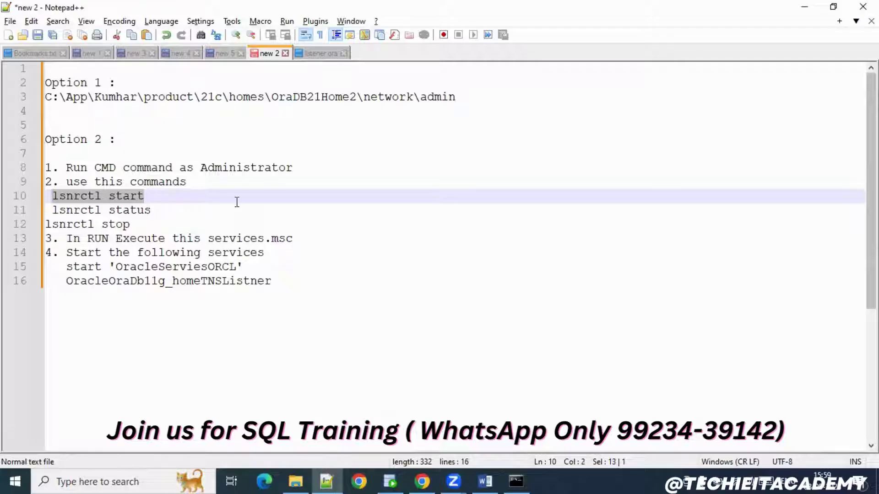
key(alt+Tab)
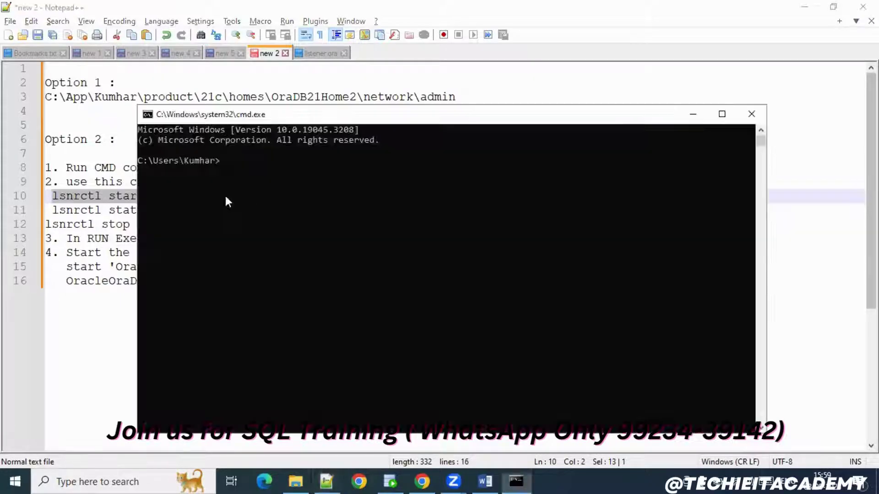
click(117, 196)
drag(145, 196, 51, 197)
key(ctrl+c)
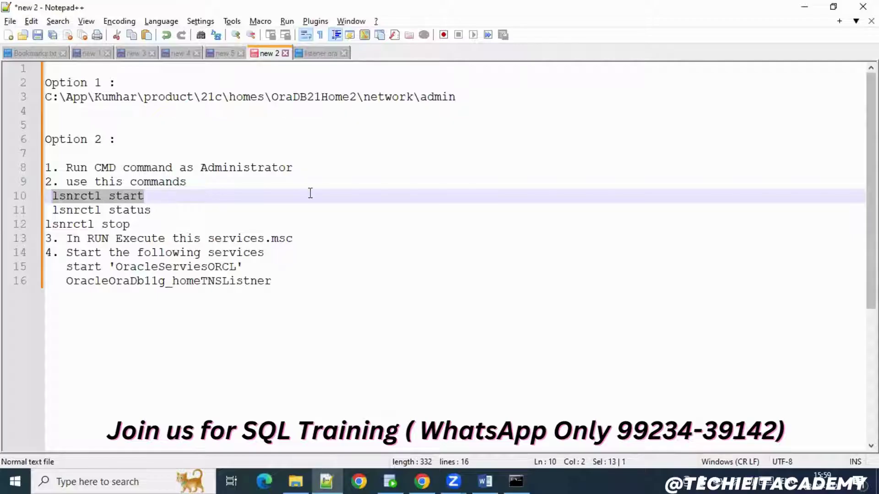
key(alt+Tab)
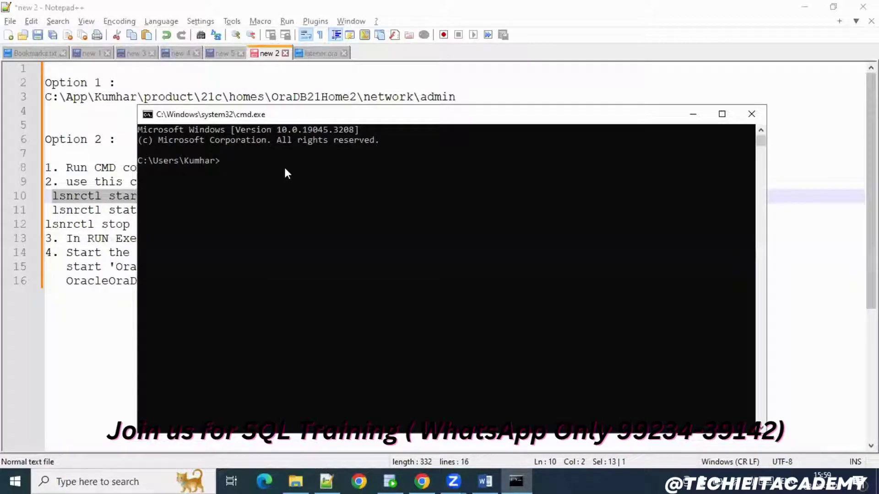
Step: Run lsnrctl start, then lsnrctl status, showing LISTENER already running with XE services
key(ctrl+v)
key(Return)
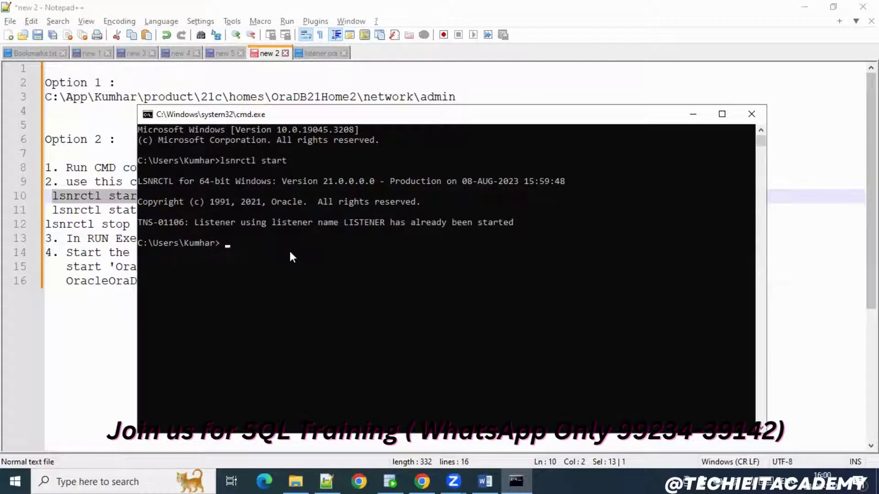
key(Up)
text(us)
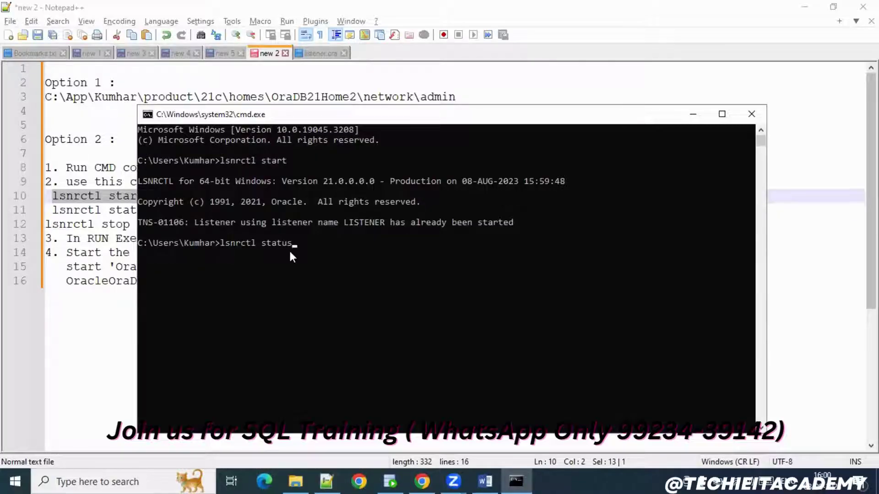
key(Return)
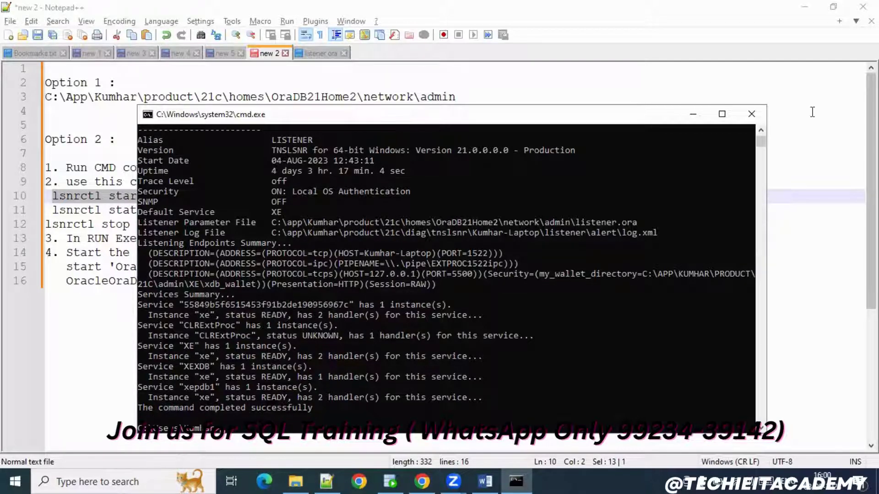
click(728, 120)
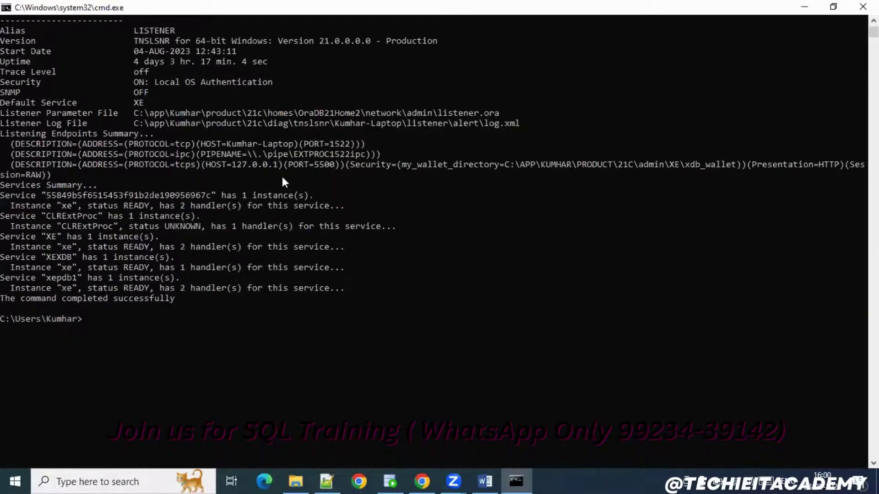
Step: Highlight the listener's PORT=1522 and HOST entry in the status output
drag(306, 144, 347, 144)
drag(201, 143, 290, 144)
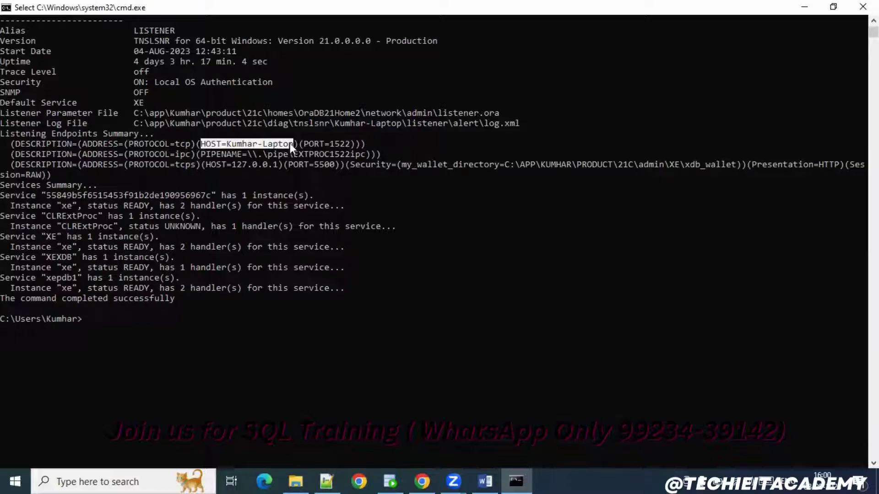
click(389, 482)
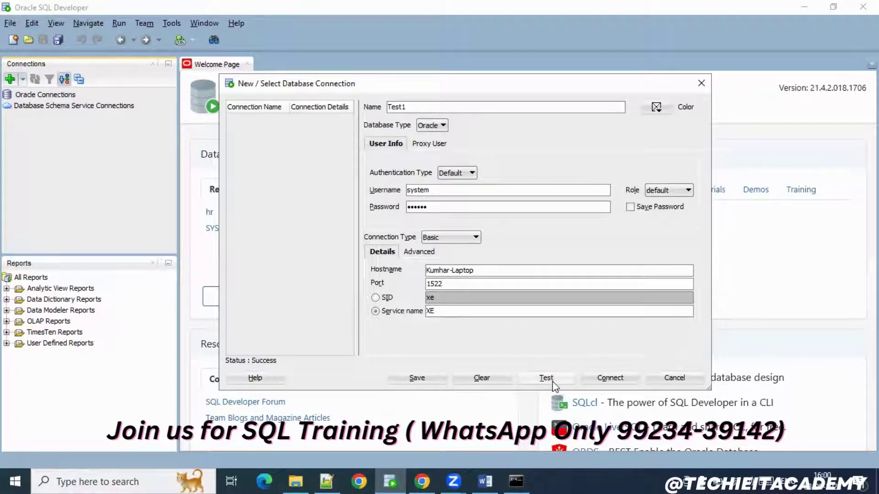
Step: Run services.msc, recalled from the Run dialog's recent entries
key(super+r)
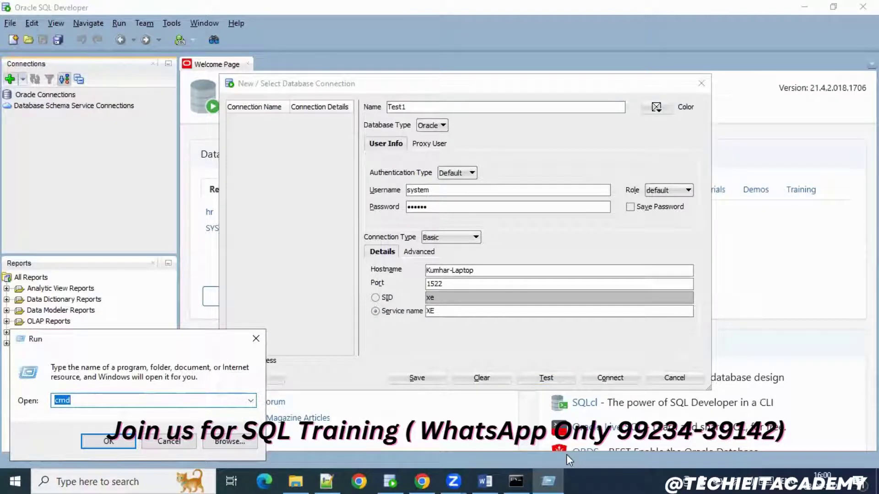
key(Down)
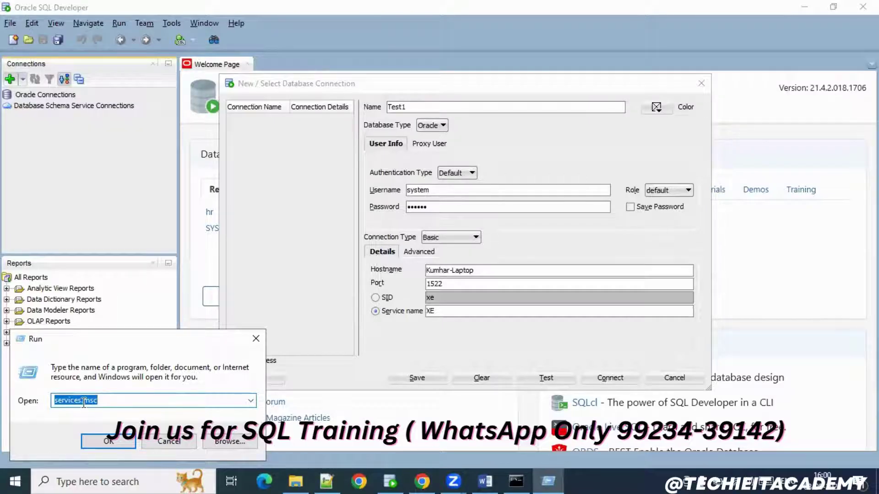
click(113, 401)
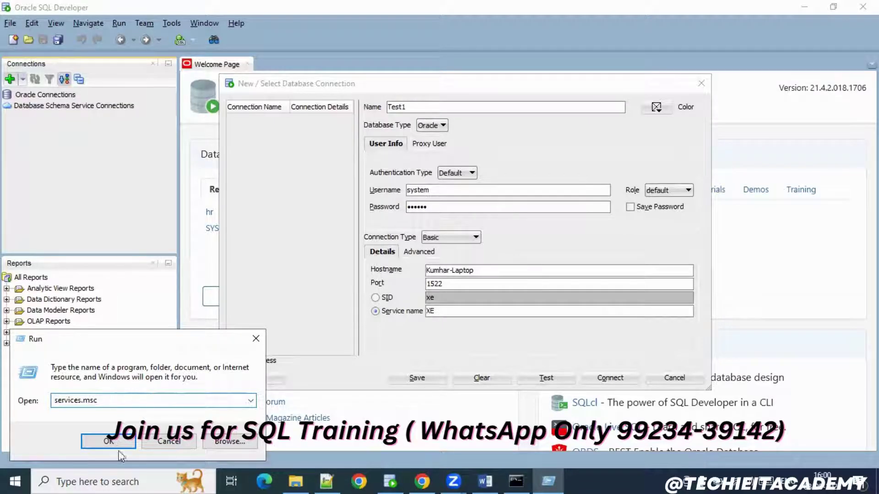
click(112, 445)
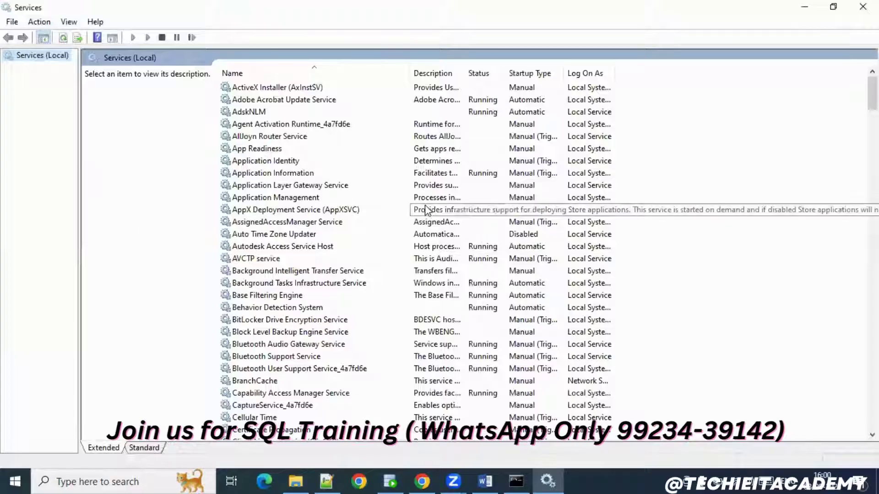
Step: Sort services by name and select OracleServiceORCL, confirming it is running with Automatic startup
click(247, 74)
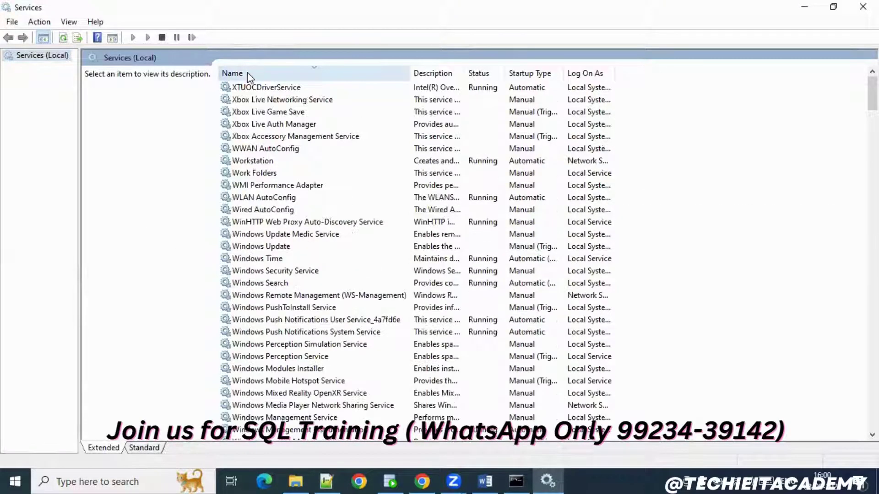
click(247, 73)
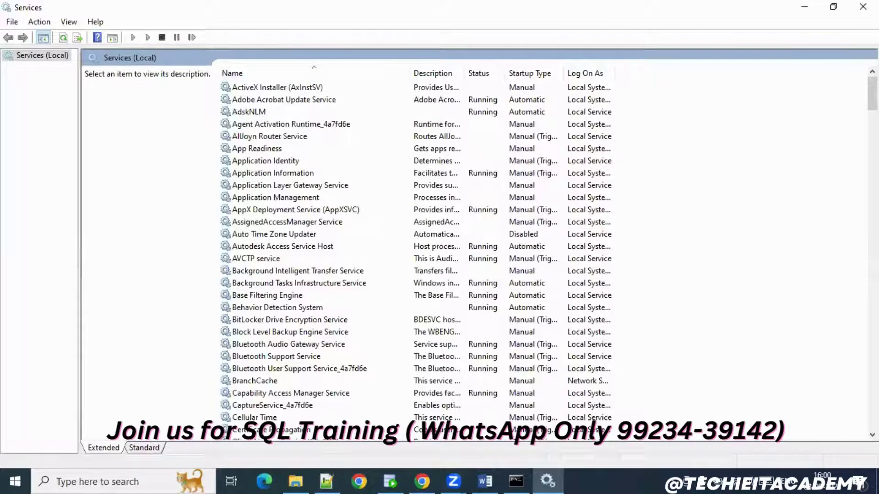
scroll(458, 251, down, 20)
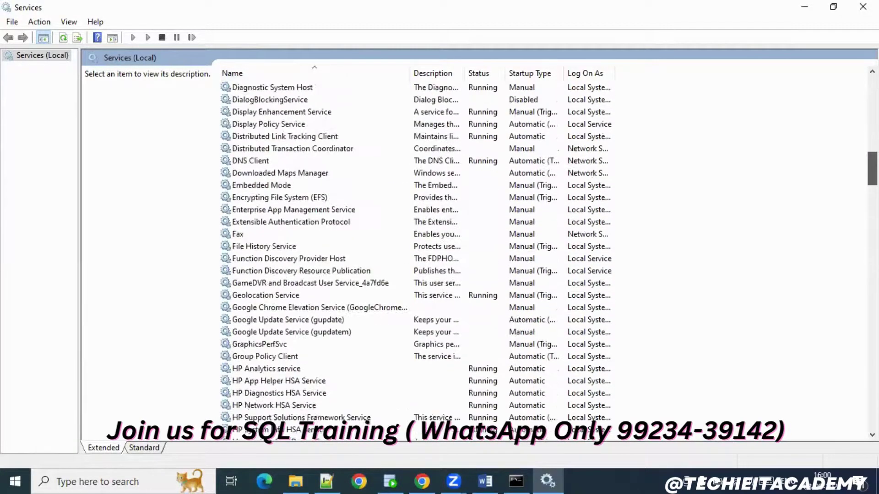
scroll(457, 251, down, 20)
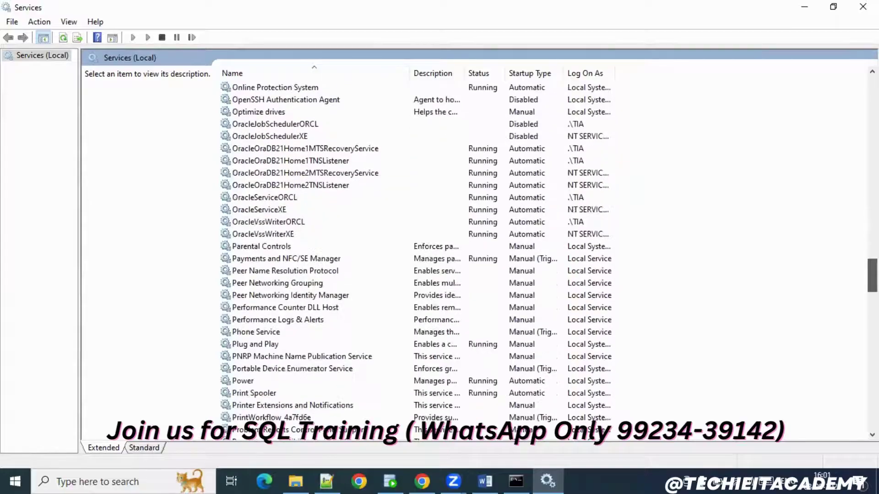
scroll(411, 251, up, 6)
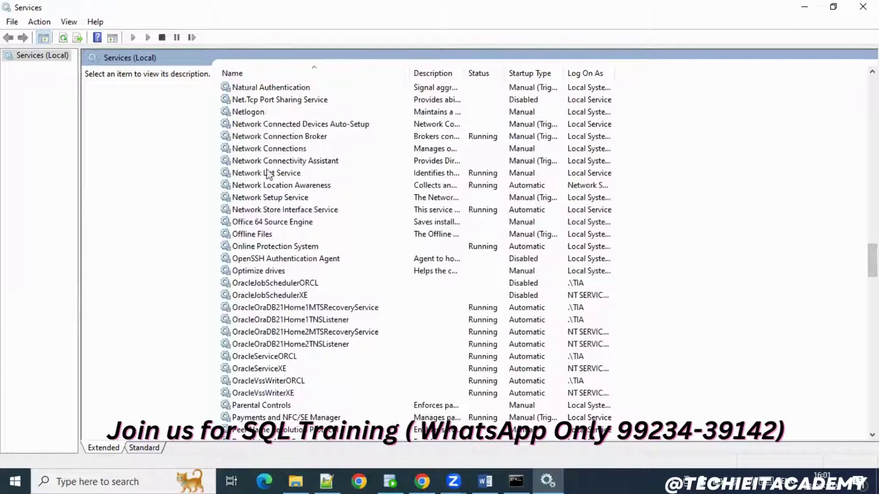
click(252, 283)
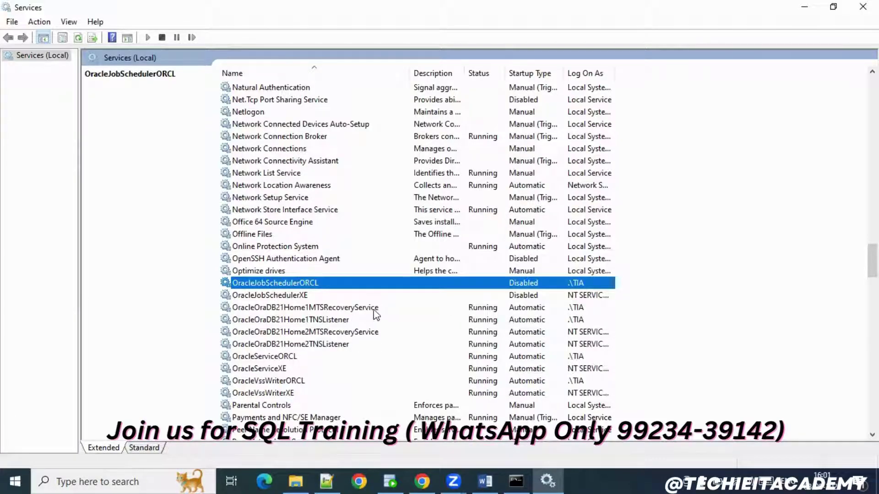
click(266, 356)
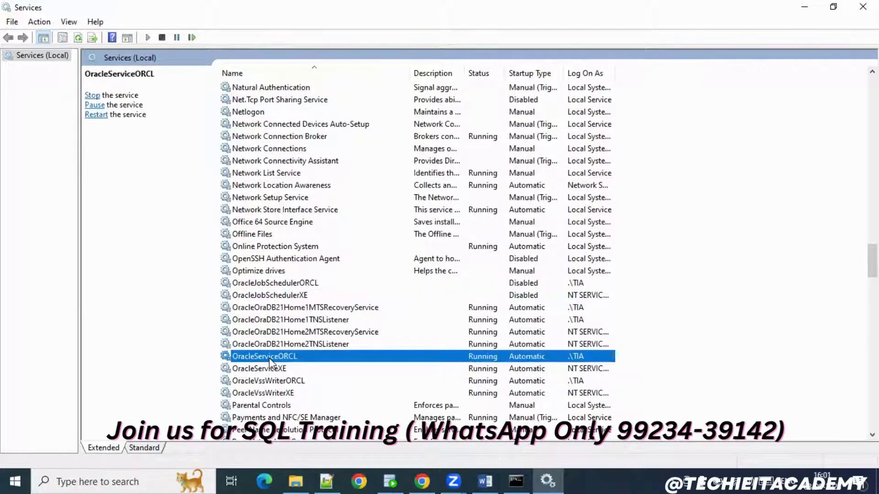
Step: Highlight the OracleServiesORCL service name on line 15 of the Notepad++ notes for comparison
click(326, 481)
click(157, 289)
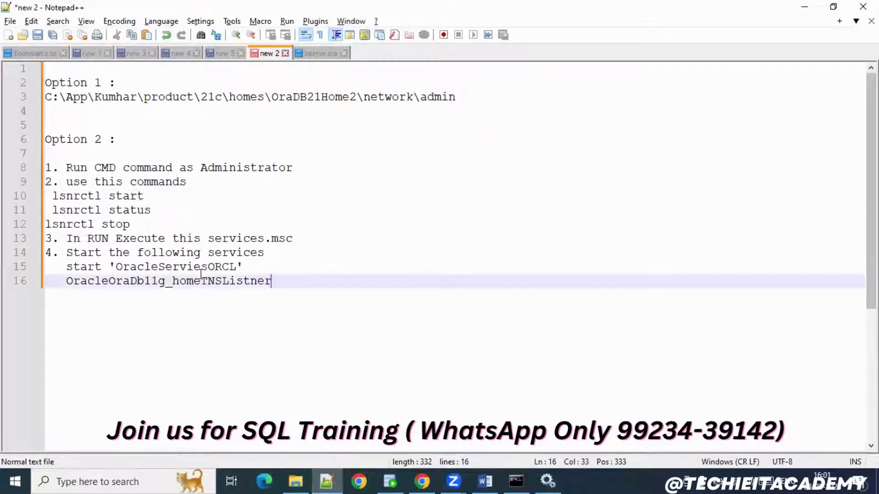
drag(115, 266, 235, 266)
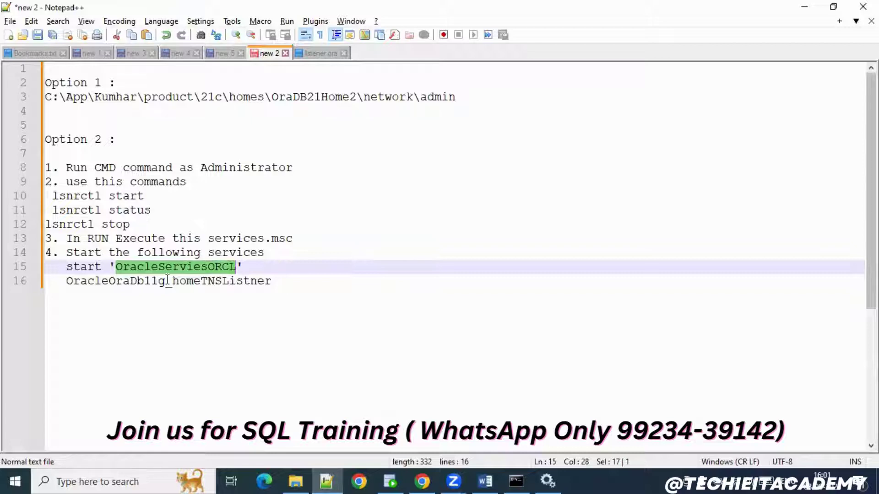
key(alt+Tab)
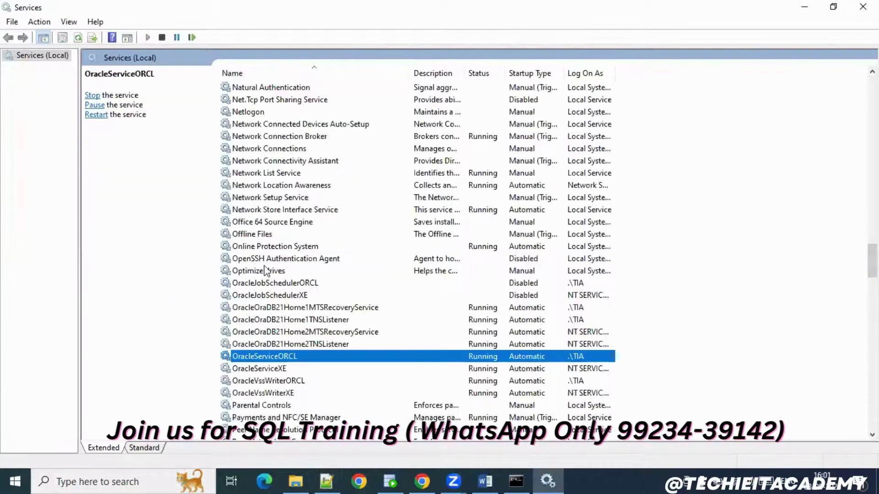